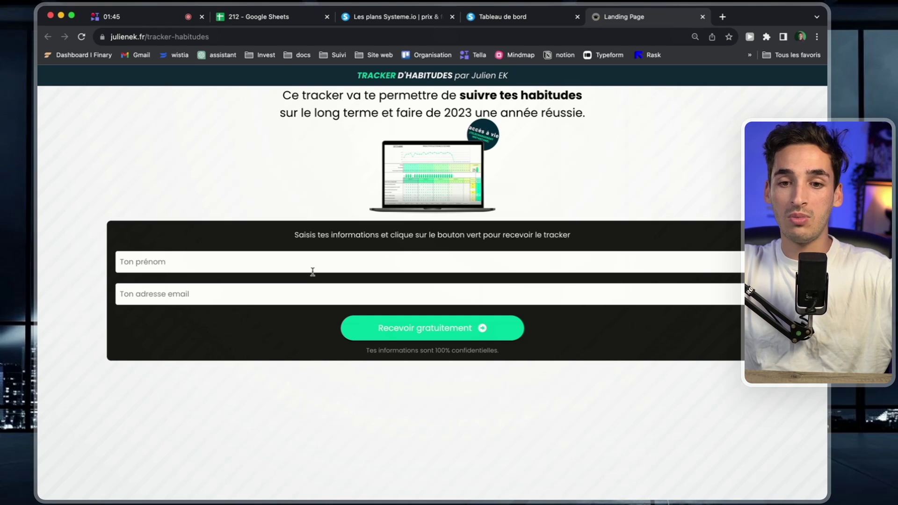
- Switch to the Systeme.io dashboard and show the statistics of the tracker d'objectifs funnel
{"action": "left_click", "coordinate": [519, 20]}
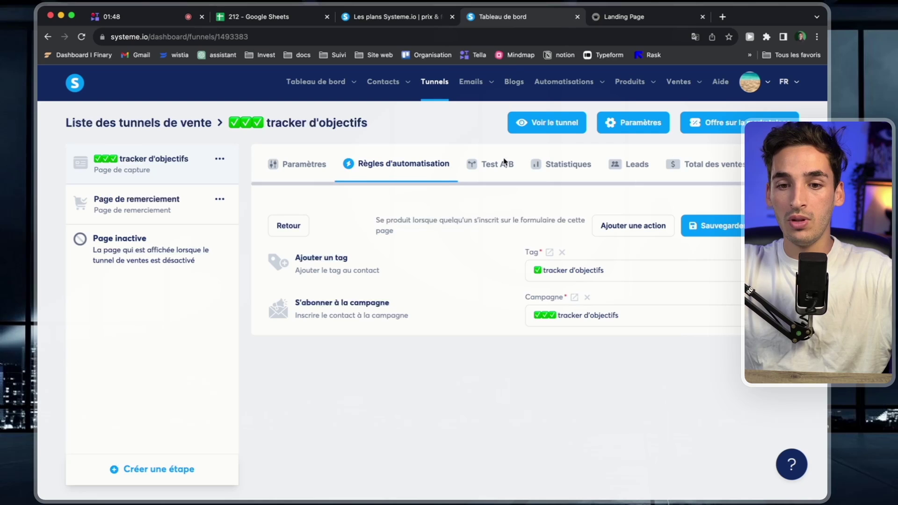
{"action": "left_click", "coordinate": [567, 167]}
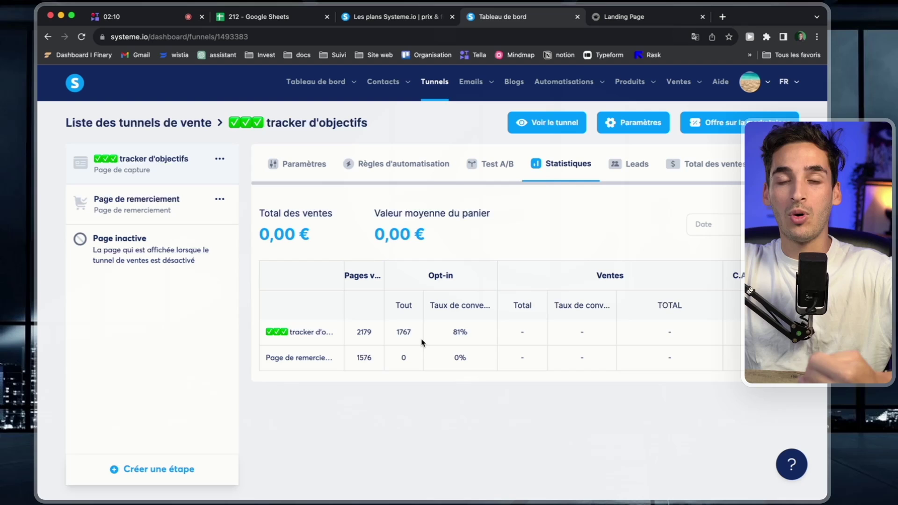
- View the habit tracker landing page with its header title and sign-up form
{"action": "left_click", "coordinate": [654, 22]}
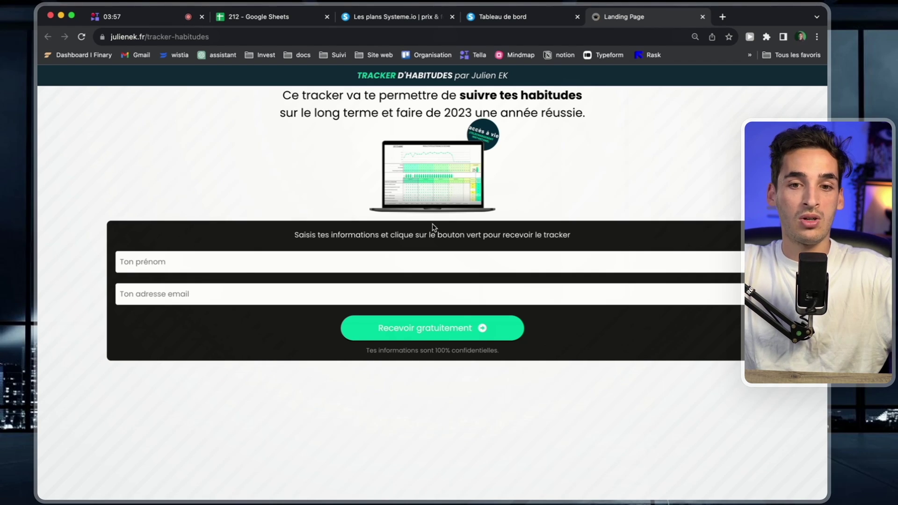
{"action": "triple_click", "coordinate": [380, 75]}
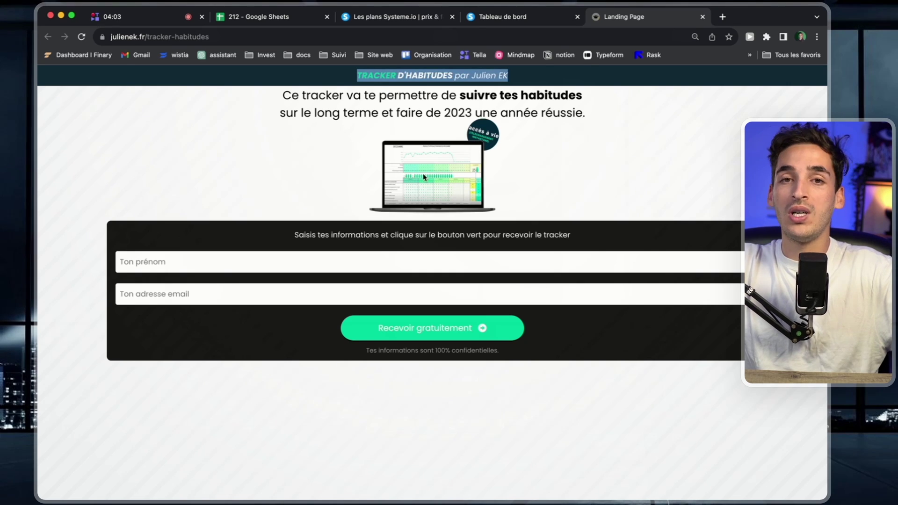
{"action": "left_click", "coordinate": [574, 353]}
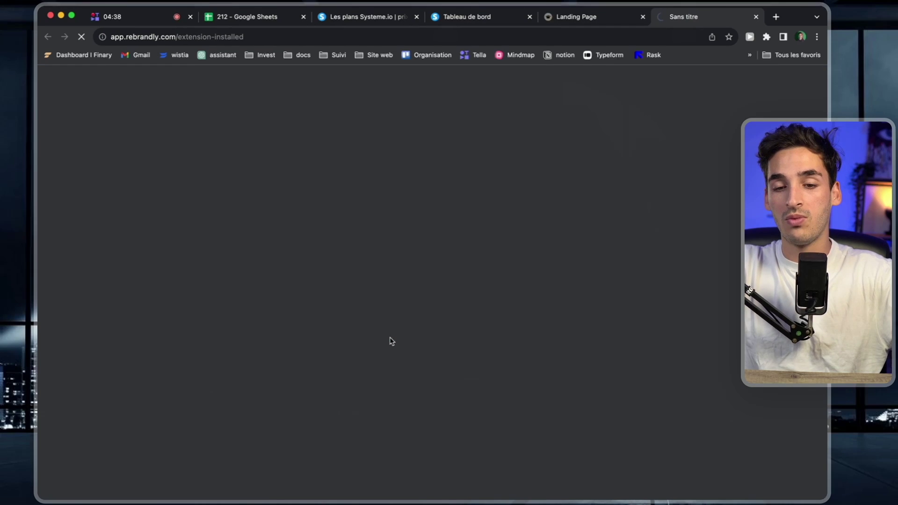
{"action": "left_click", "coordinate": [609, 20]}
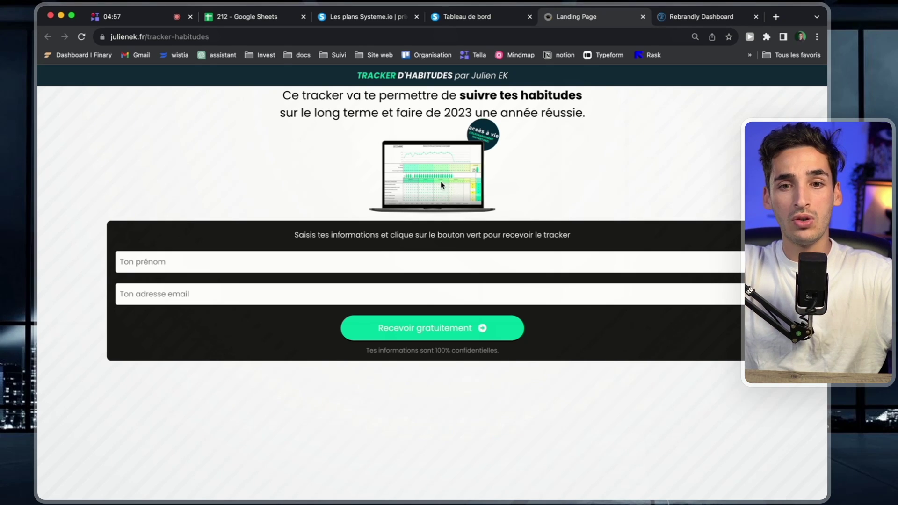
- Look up the free plan's contact limit and course allowance on the Systeme.io pricing page
{"action": "left_click", "coordinate": [364, 17]}
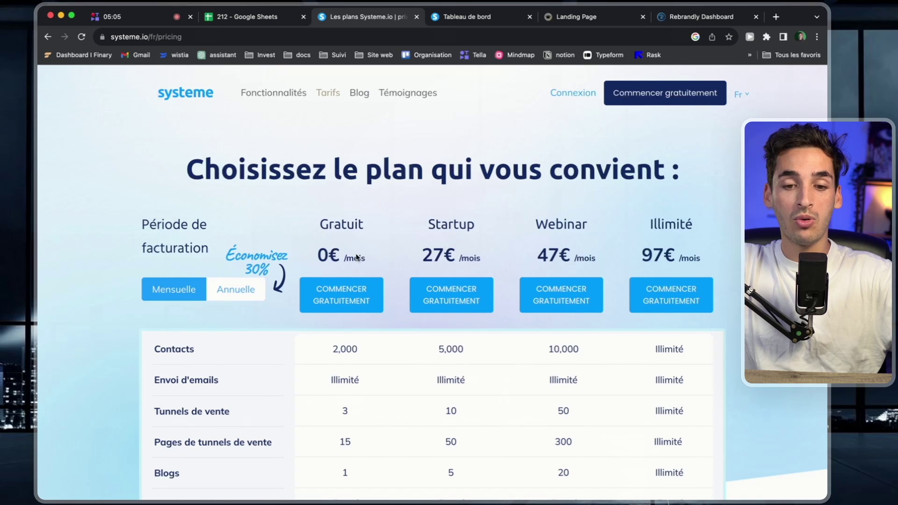
{"action": "scroll", "coordinate": [356, 257], "scroll_direction": "down", "scroll_amount": 2}
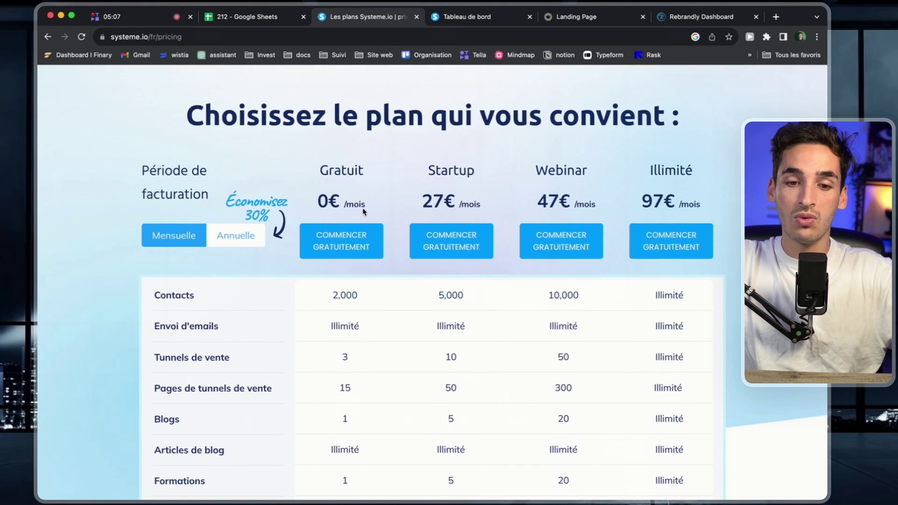
{"action": "scroll", "coordinate": [364, 212], "scroll_direction": "down", "scroll_amount": 2}
{"action": "double_click", "coordinate": [345, 229]}
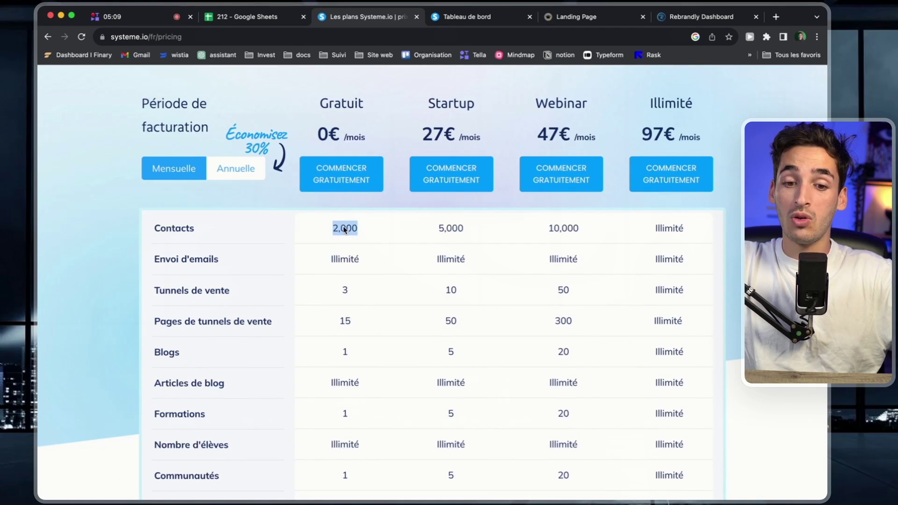
{"action": "scroll", "coordinate": [344, 229], "scroll_direction": "down", "scroll_amount": 5}
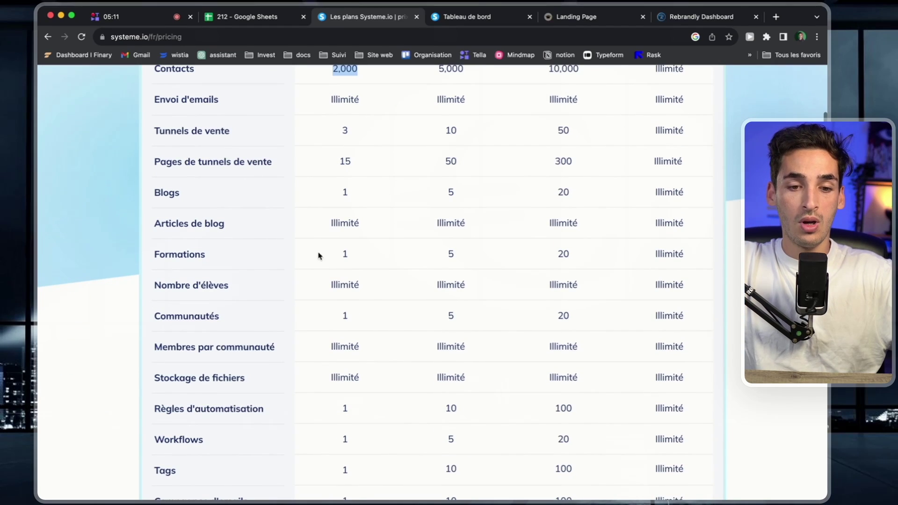
{"action": "left_click", "coordinate": [342, 257]}
{"action": "scroll", "coordinate": [343, 259], "scroll_direction": "down", "scroll_amount": 1}
- Check the automation rules, tags and email campaigns rows of the pricing table for the free plan
{"action": "scroll", "coordinate": [343, 260], "scroll_direction": "down", "scroll_amount": 5}
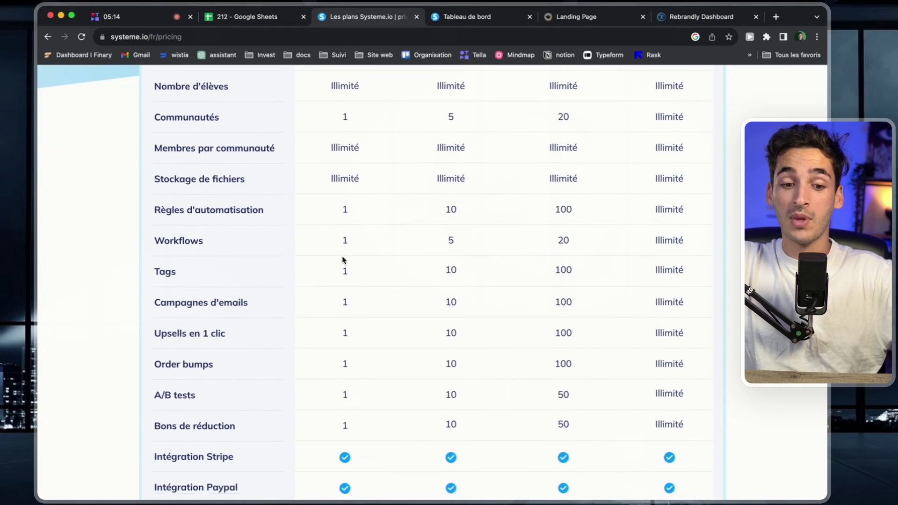
{"action": "triple_click", "coordinate": [235, 211]}
{"action": "triple_click", "coordinate": [175, 274]}
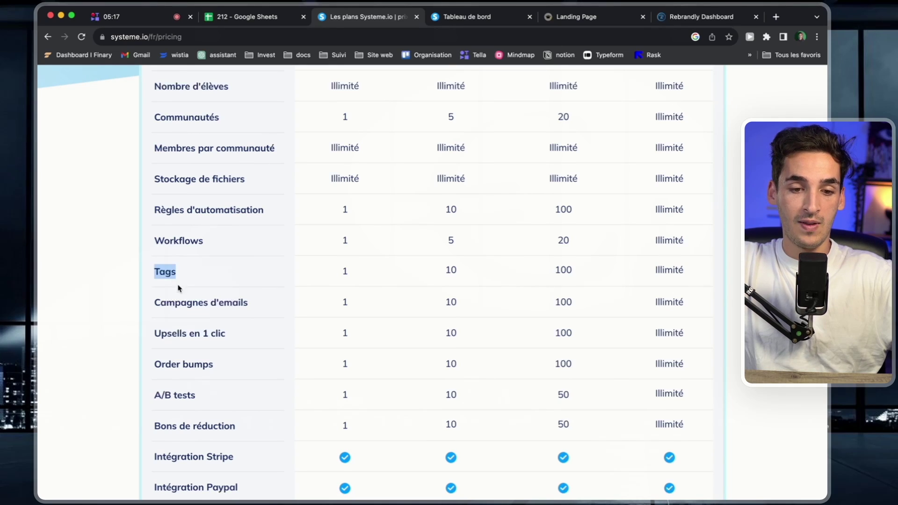
{"action": "triple_click", "coordinate": [210, 300]}
{"action": "left_click", "coordinate": [210, 299]}
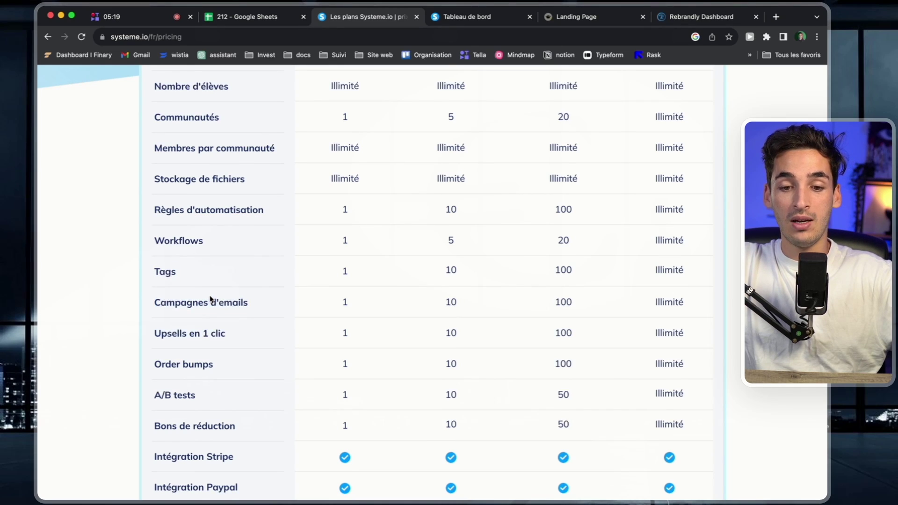
- Go between the landing page, the pricing table and the funnel dashboard, ending on the landing page
{"action": "left_click", "coordinate": [564, 20]}
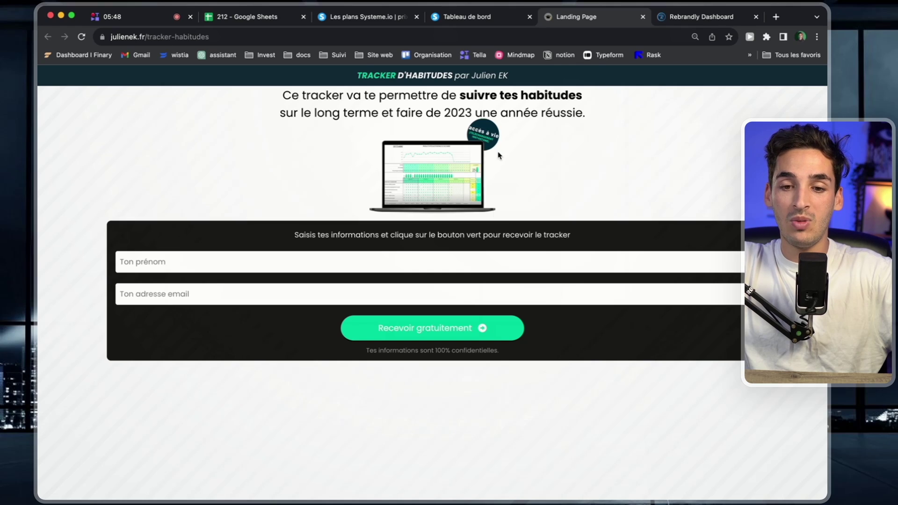
{"action": "left_click", "coordinate": [362, 25]}
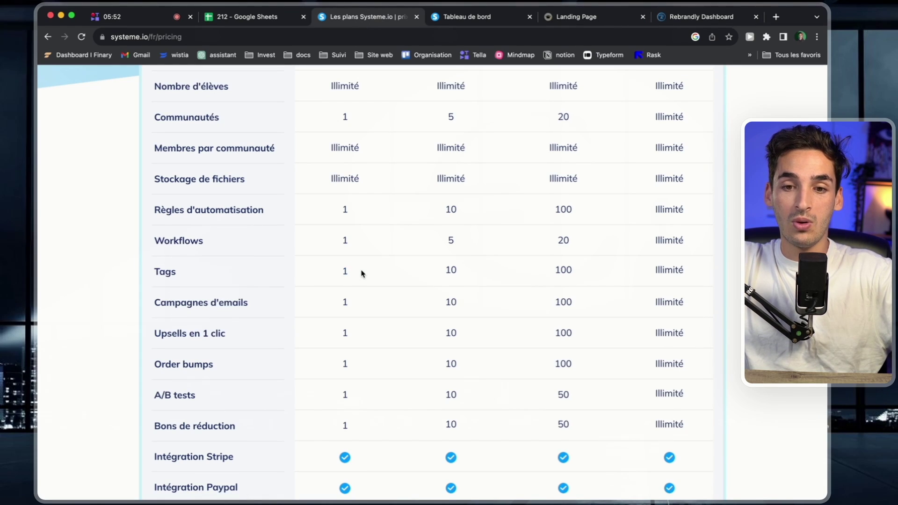
{"action": "left_click", "coordinate": [476, 23]}
{"action": "left_click", "coordinate": [579, 18]}
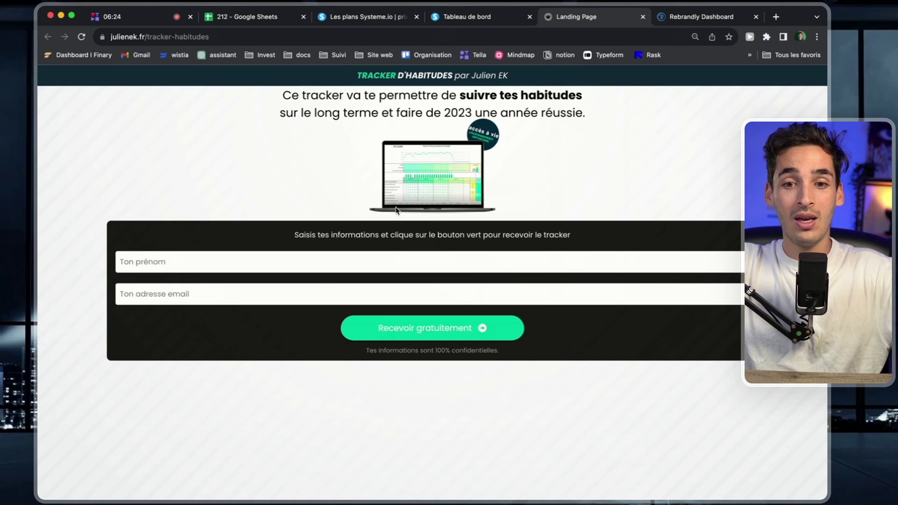
- Compare the number of tags allowed in the free and Startup plans in the pricing table
{"action": "left_click", "coordinate": [372, 18]}
{"action": "scroll", "coordinate": [251, 166], "scroll_direction": "up", "scroll_amount": 7}
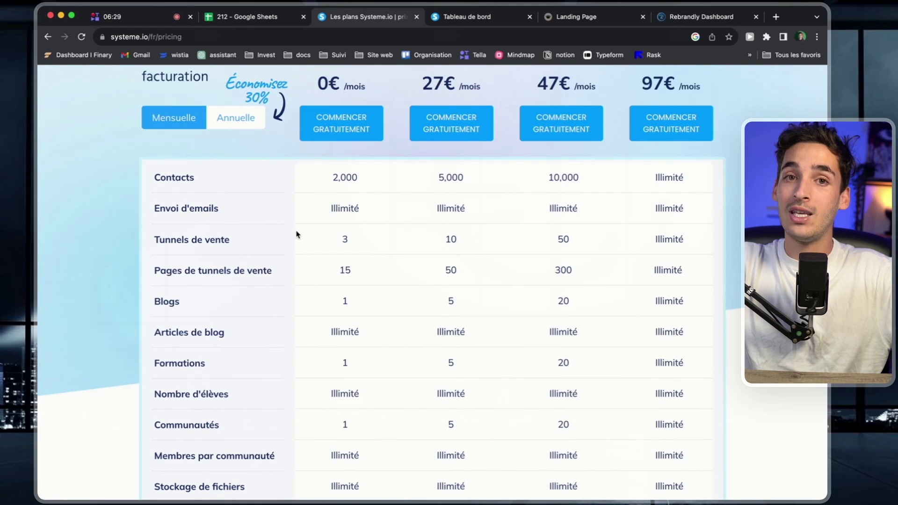
{"action": "scroll", "coordinate": [296, 234], "scroll_direction": "down", "scroll_amount": 7}
{"action": "double_click", "coordinate": [346, 265]}
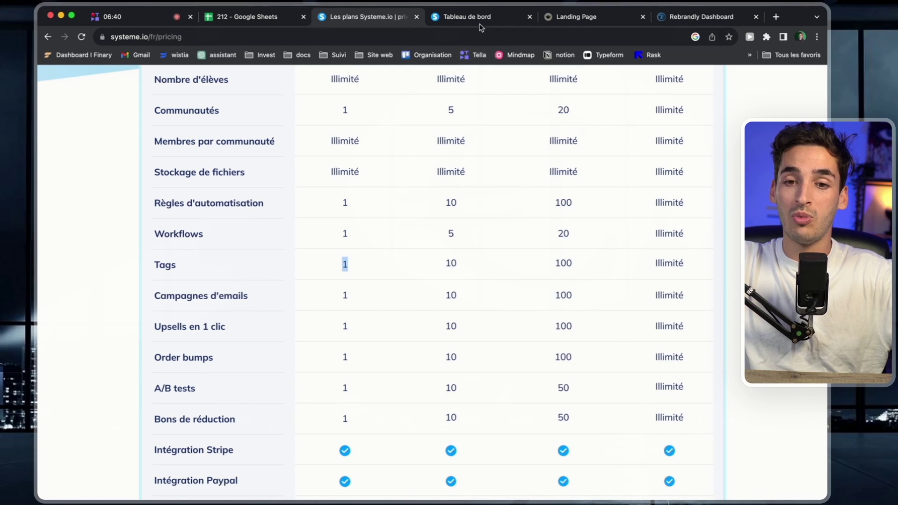
{"action": "left_click", "coordinate": [226, 240]}
{"action": "double_click", "coordinate": [448, 265]}
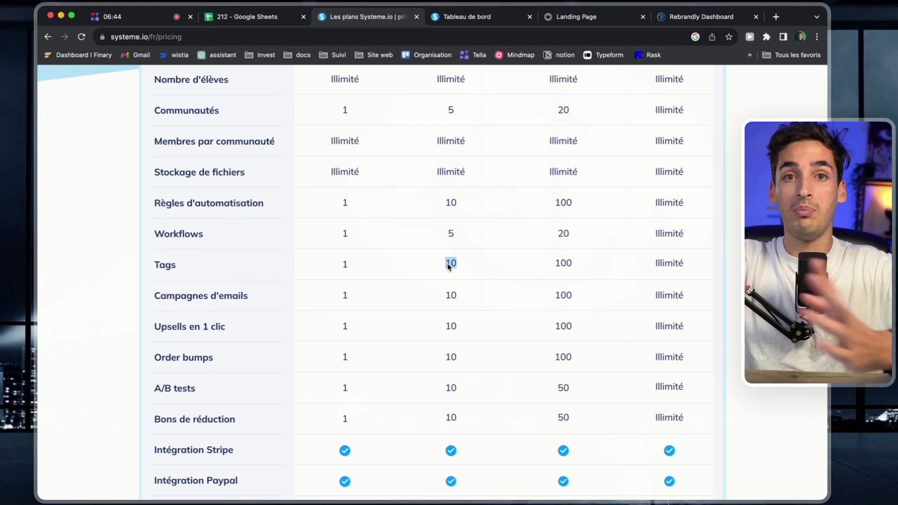
- Open the newsletters list in the Systeme.io dashboard and inspect the full tag lists of the sent newsletters
{"action": "left_click", "coordinate": [488, 15]}
{"action": "mouse_move", "coordinate": [470, 81]}
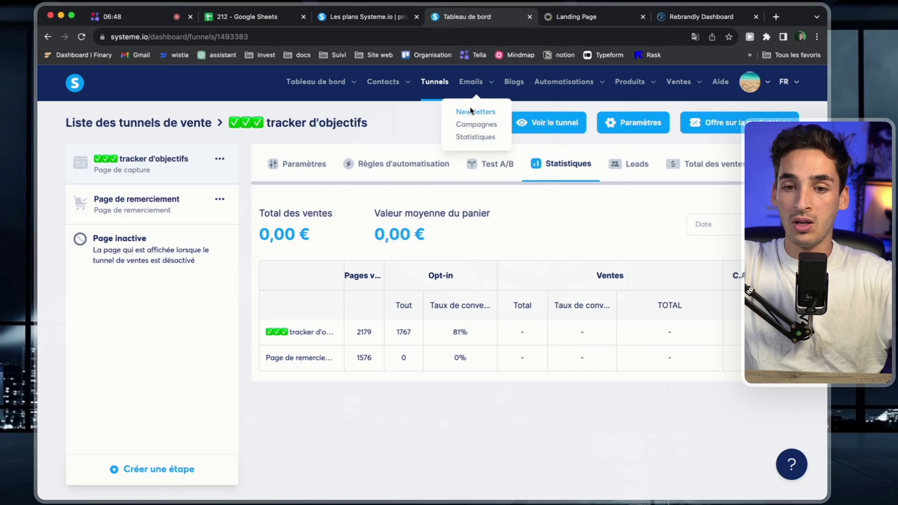
{"action": "left_click", "coordinate": [473, 111]}
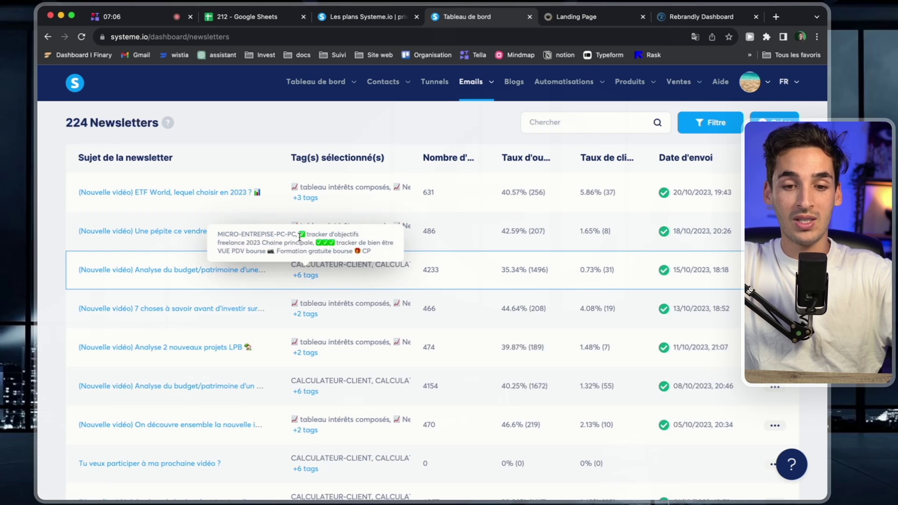
{"action": "mouse_move", "coordinate": [296, 200]}
{"action": "mouse_move", "coordinate": [307, 239]}
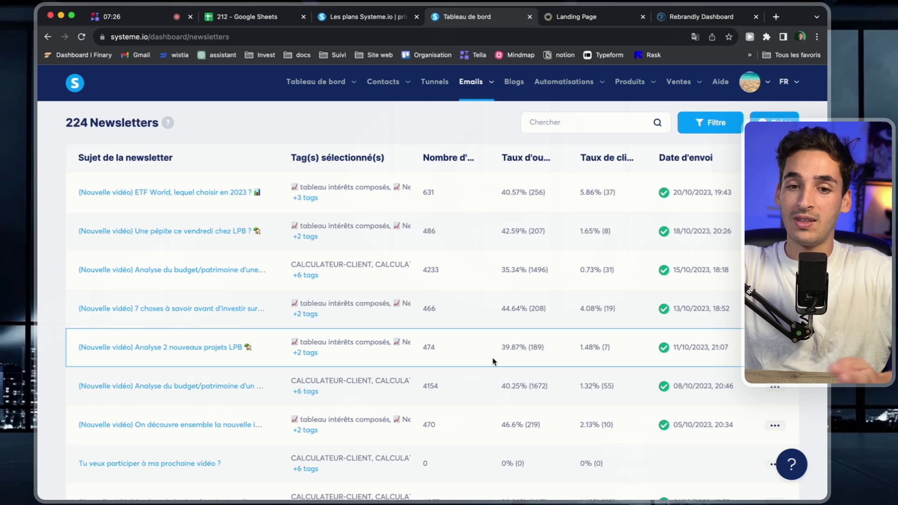
- Review the plan prices and the Startup plan's feature limits on the Systeme.io pricing page
{"action": "left_click", "coordinate": [390, 23]}
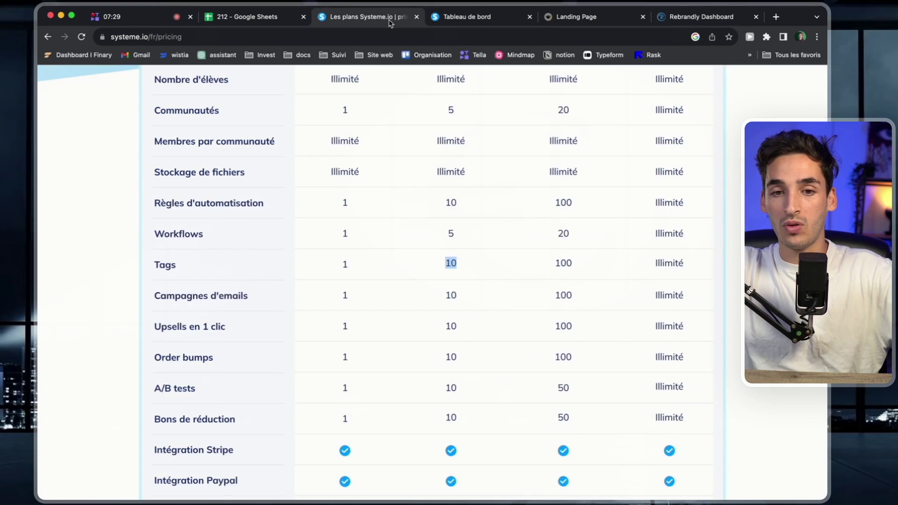
{"action": "scroll", "coordinate": [468, 243], "scroll_direction": "up", "scroll_amount": 15}
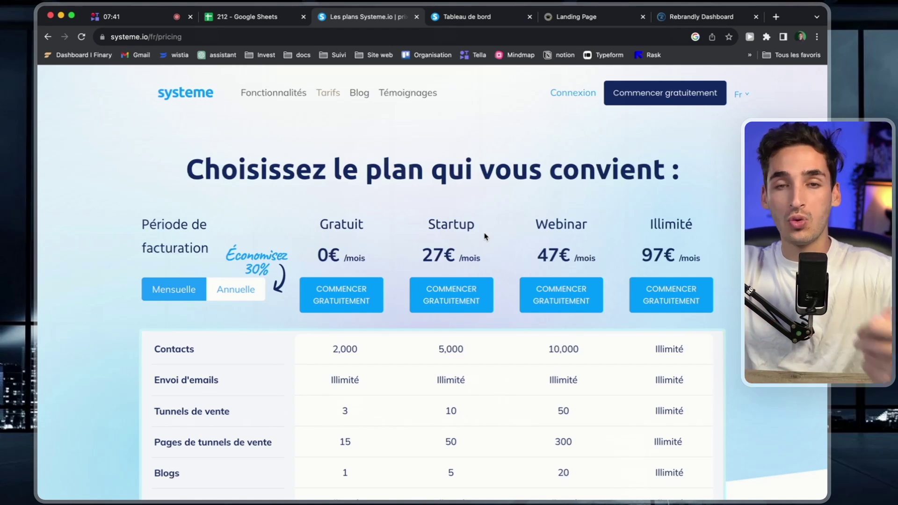
{"action": "scroll", "coordinate": [484, 236], "scroll_direction": "down", "scroll_amount": 8}
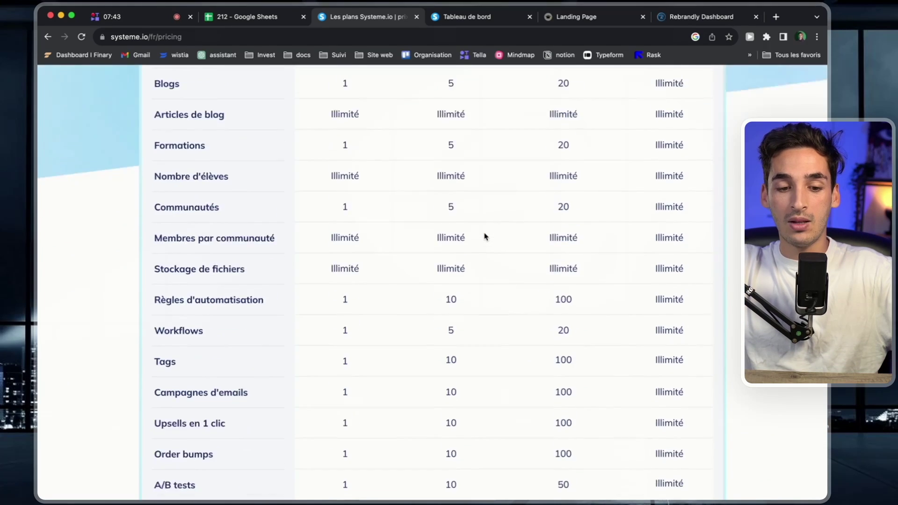
{"action": "scroll", "coordinate": [484, 236], "scroll_direction": "down", "scroll_amount": 3}
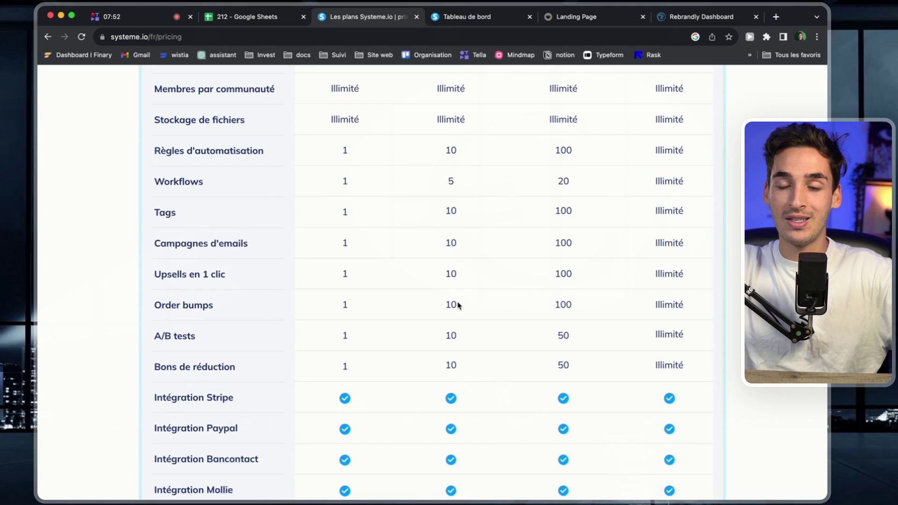
{"action": "scroll", "coordinate": [457, 304], "scroll_direction": "up", "scroll_amount": 10}
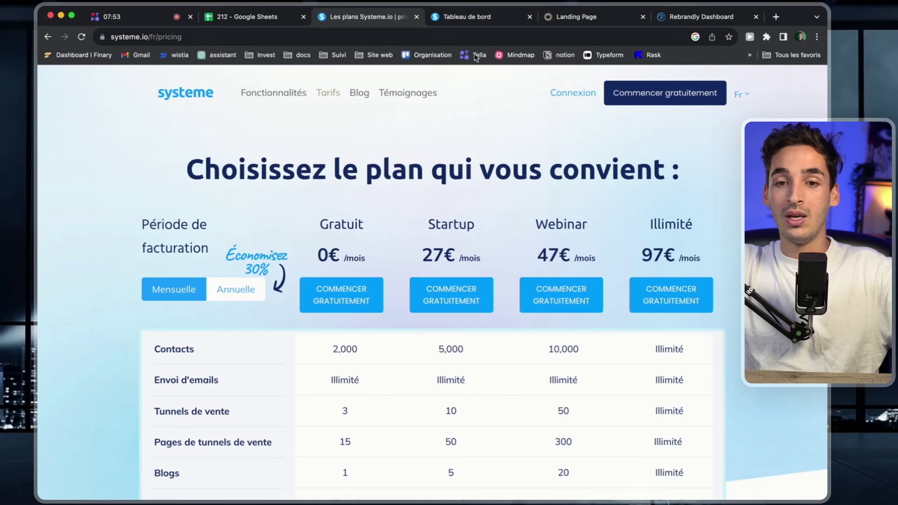
{"action": "scroll", "coordinate": [335, 173], "scroll_direction": "down", "scroll_amount": 1}
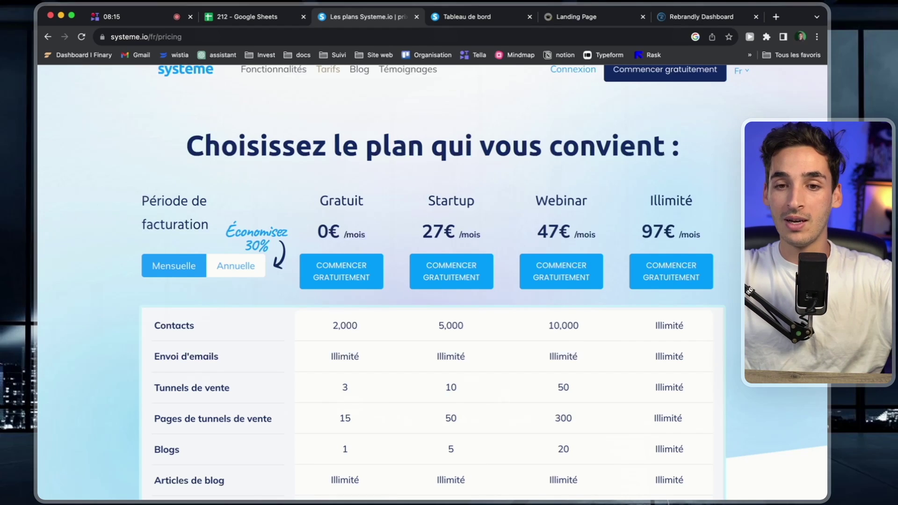
- Find the tracker d'objectifs funnel in the dashboard's funnel list and open its A/B test settings
{"action": "left_click", "coordinate": [468, 17]}
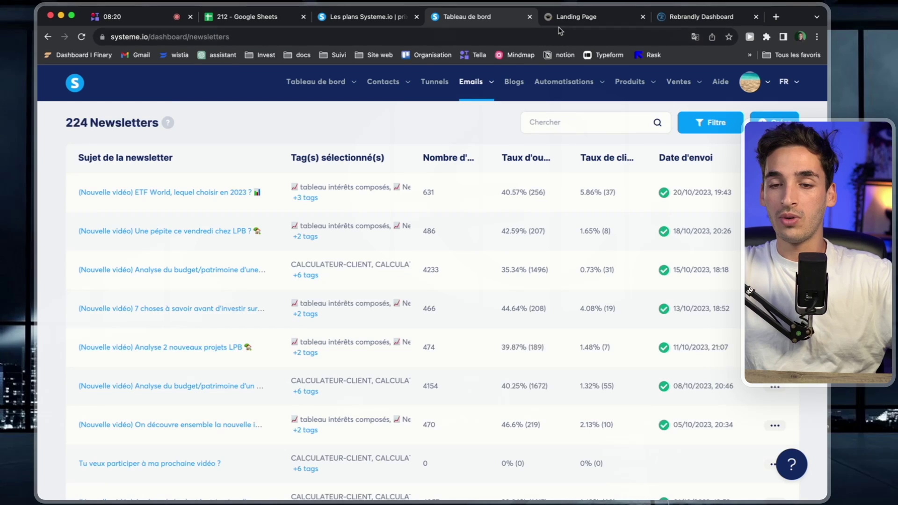
{"action": "left_click", "coordinate": [575, 19]}
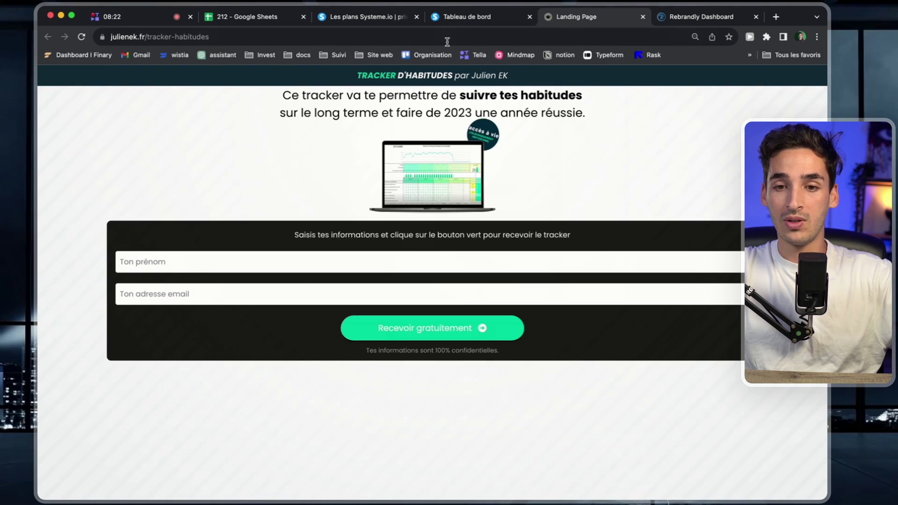
{"action": "left_click", "coordinate": [468, 16]}
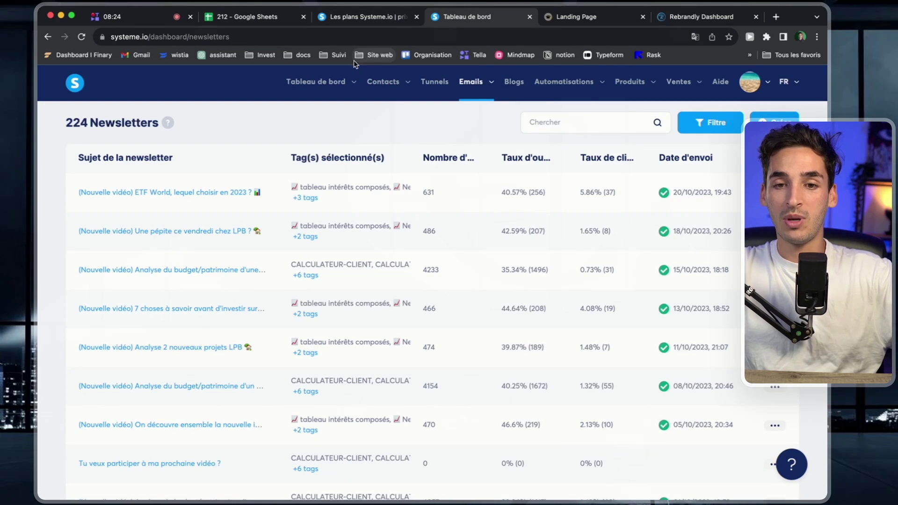
{"action": "left_click", "coordinate": [441, 84]}
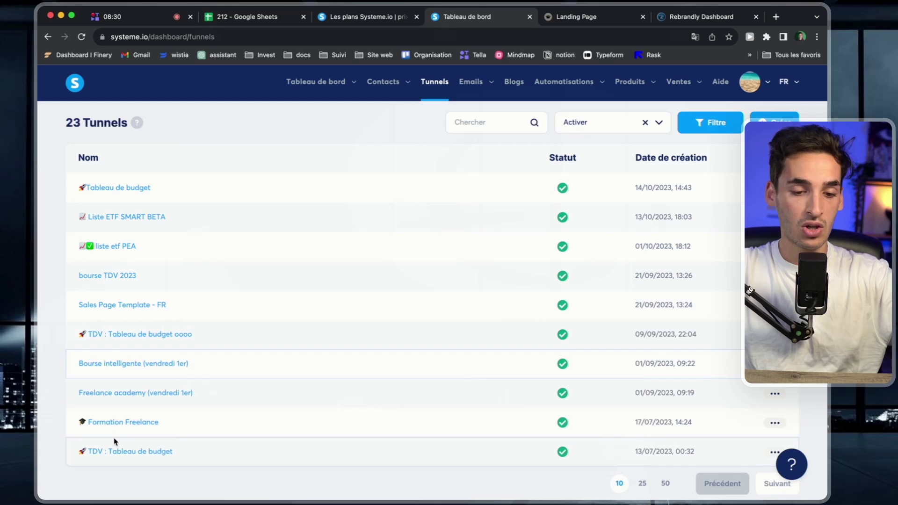
{"action": "left_click", "coordinate": [769, 484]}
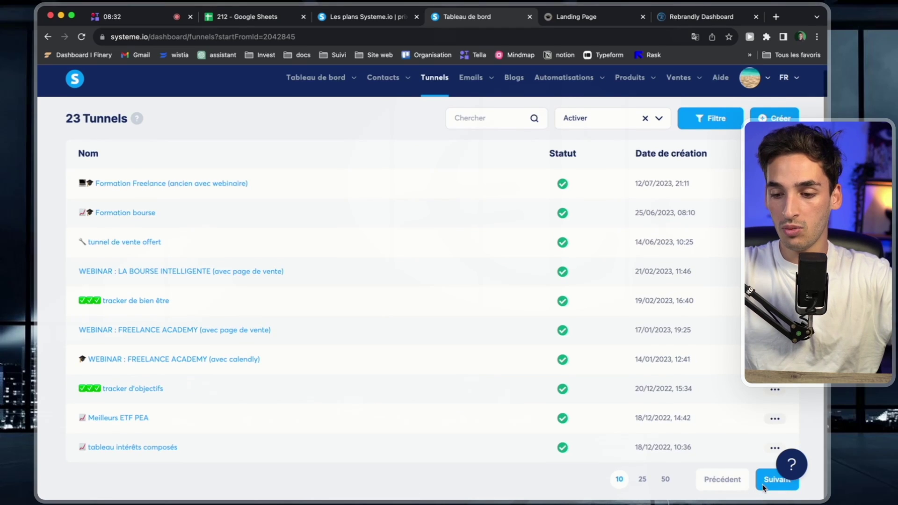
{"action": "left_click", "coordinate": [763, 485]}
{"action": "left_click", "coordinate": [702, 279]}
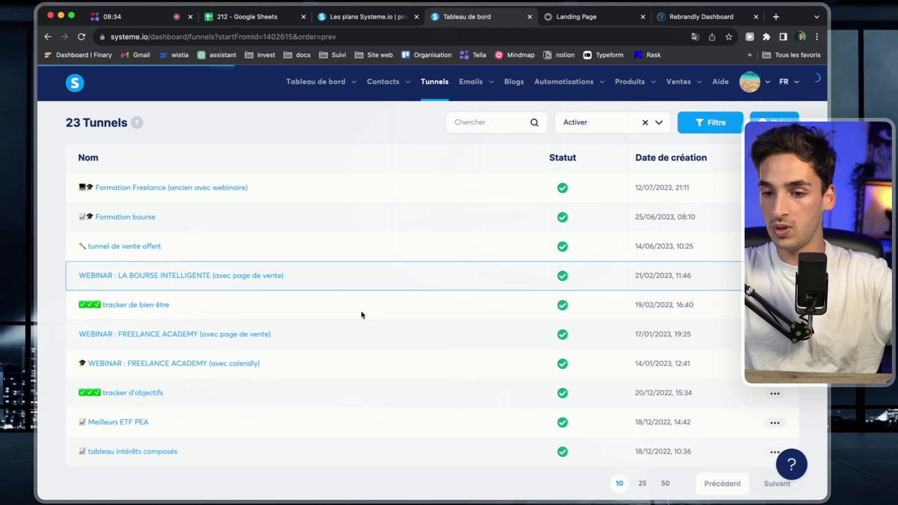
{"action": "left_click", "coordinate": [138, 394]}
{"action": "left_click", "coordinate": [495, 168]}
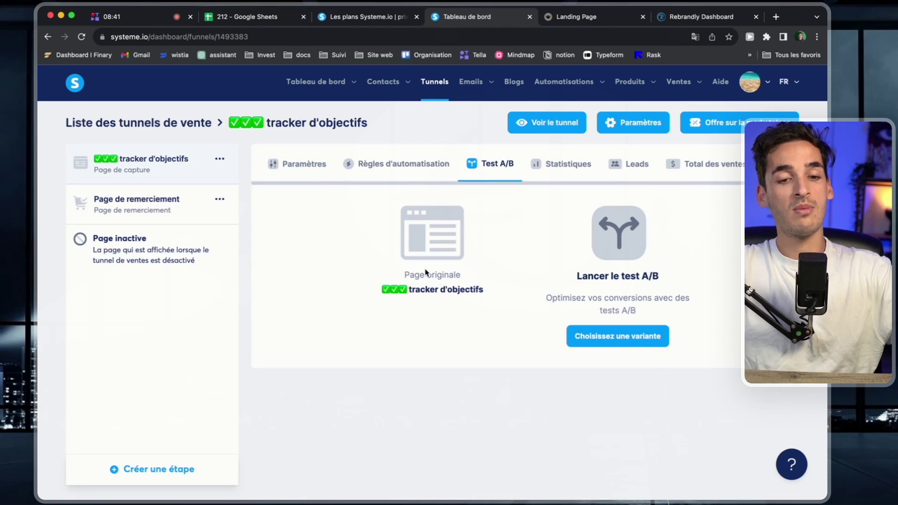
- Duplicate the tracker d'objectifs capture page and move the copy above the original in the funnel steps
{"action": "left_click", "coordinate": [220, 160]}
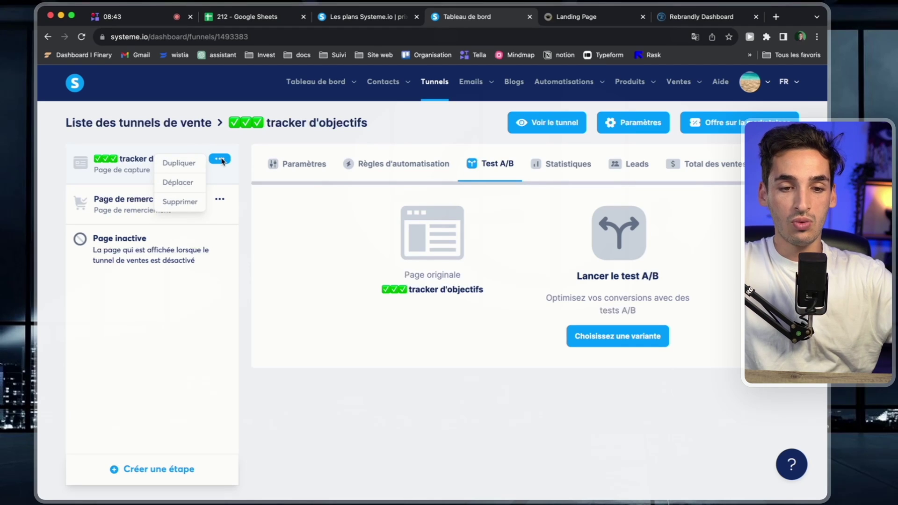
{"action": "left_click", "coordinate": [124, 161]}
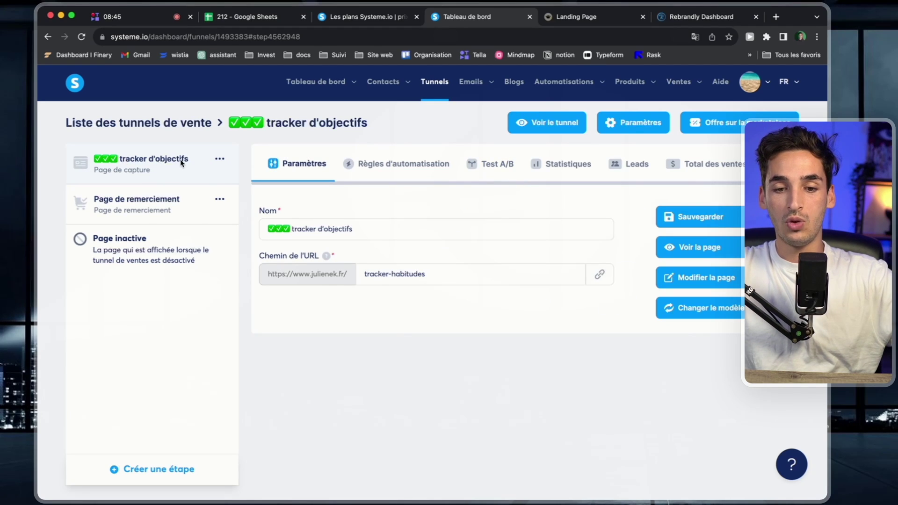
{"action": "left_click", "coordinate": [219, 160]}
{"action": "left_click", "coordinate": [195, 167]}
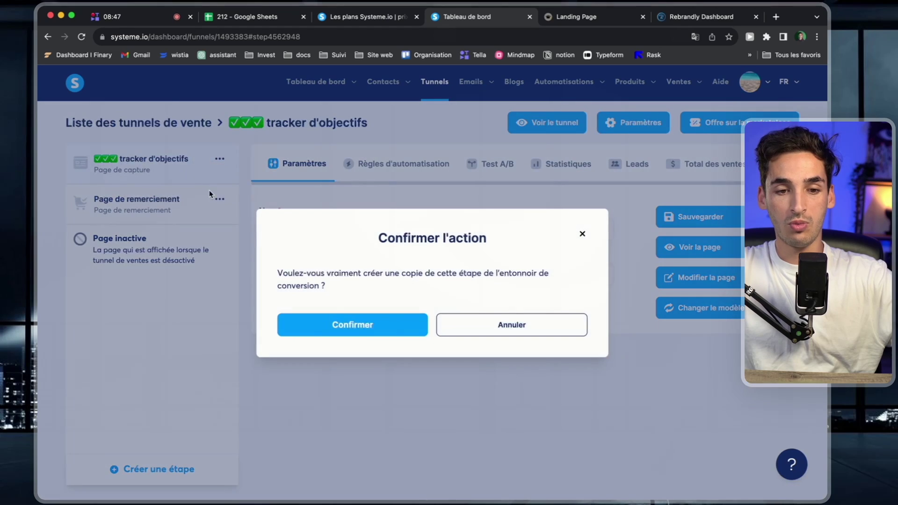
{"action": "left_click", "coordinate": [353, 329]}
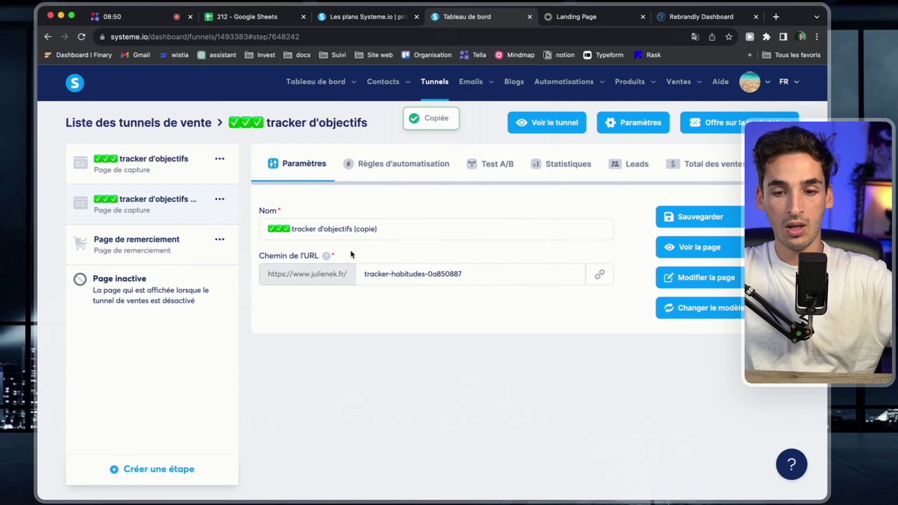
{"action": "left_click_drag", "start_coordinate": [181, 216], "coordinate": [180, 164]}
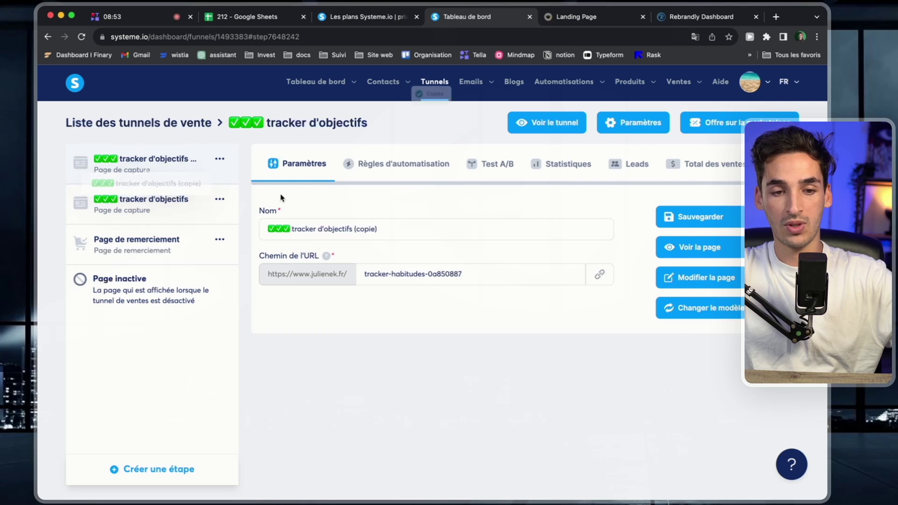
- Set the copied page's URL path to tracker-habitudes-v2 and save it
{"action": "double_click", "coordinate": [457, 275]}
{"action": "type", "text": "v2"}
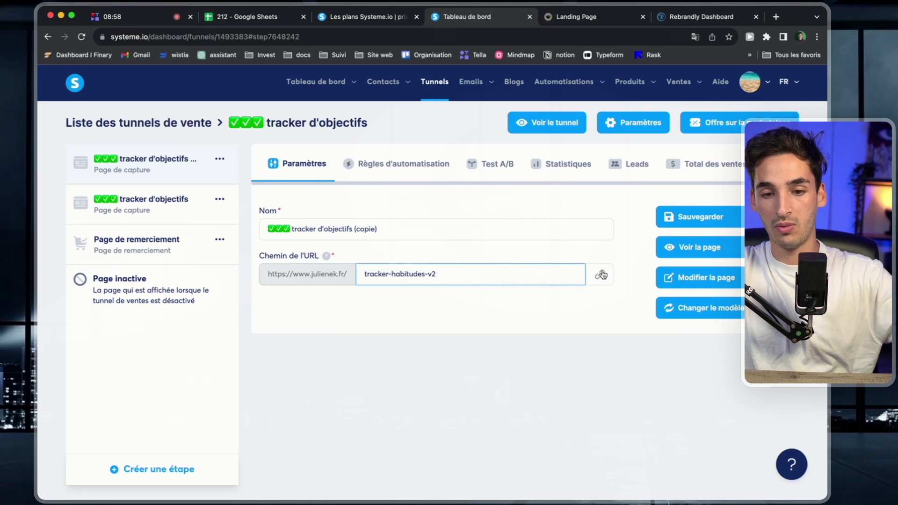
{"action": "left_click", "coordinate": [709, 216]}
- Rename the copied capture page as tracker d'objectifs V2, keeping its check mark emojis, and save the change
{"action": "left_click", "coordinate": [343, 226]}
{"action": "key", "text": "BackSpace"}
{"action": "key", "text": "BackSpace"}
{"action": "key", "text": "BackSpace"}
{"action": "key", "text": "BackSpace"}
{"action": "key", "text": "BackSpace"}
{"action": "key", "text": "BackSpace"}
{"action": "key", "text": "BackSpace"}
{"action": "type", "text": "V2"}
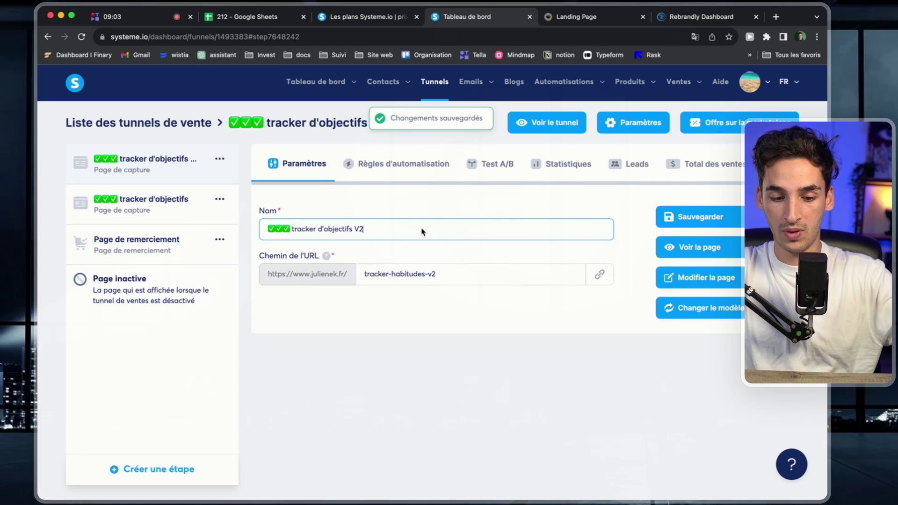
{"action": "left_click", "coordinate": [666, 217]}
- Launch an A/B test on the V2 page with tracker d'objectifs as the variant and Page de remerciement as the objective
{"action": "left_click", "coordinate": [497, 165]}
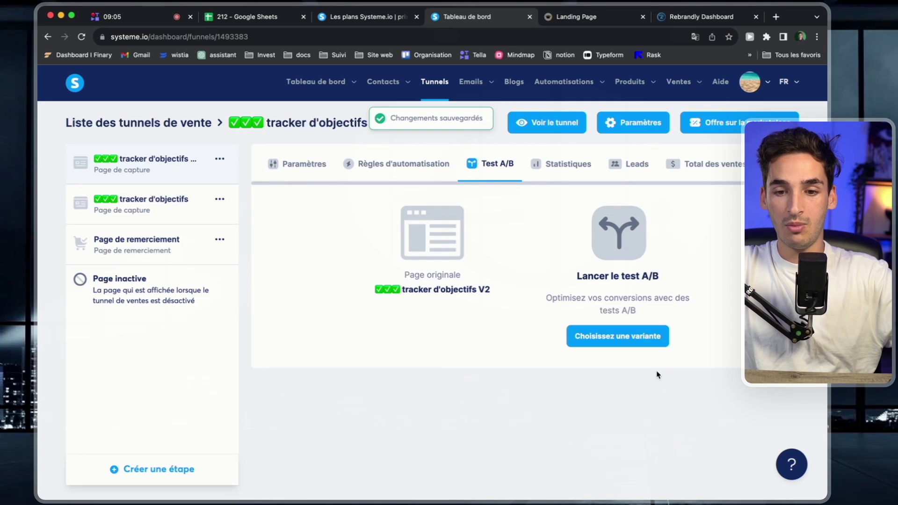
{"action": "left_click", "coordinate": [611, 335]}
{"action": "left_click", "coordinate": [442, 273]}
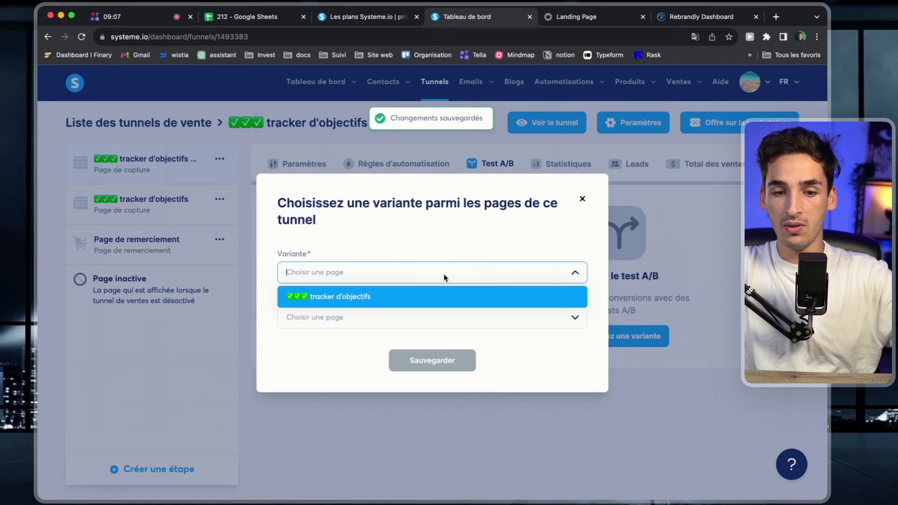
{"action": "left_click", "coordinate": [424, 300]}
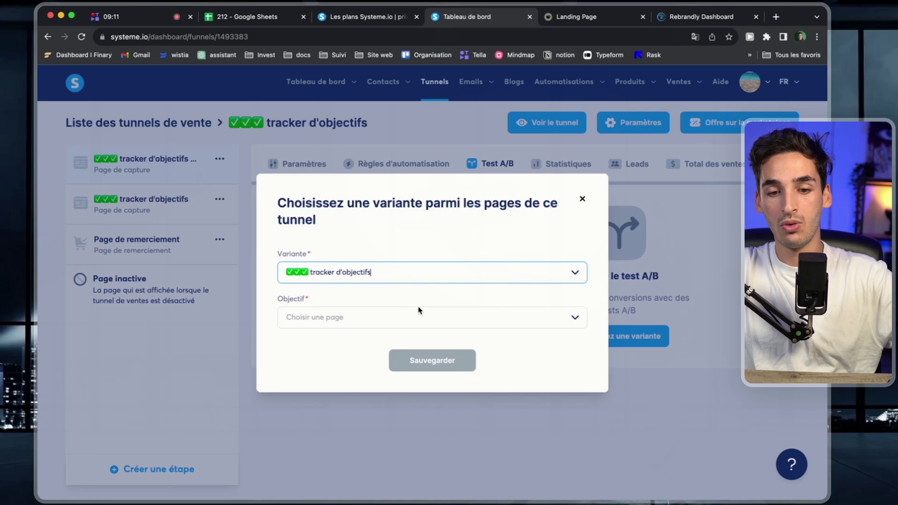
{"action": "left_click", "coordinate": [407, 319]}
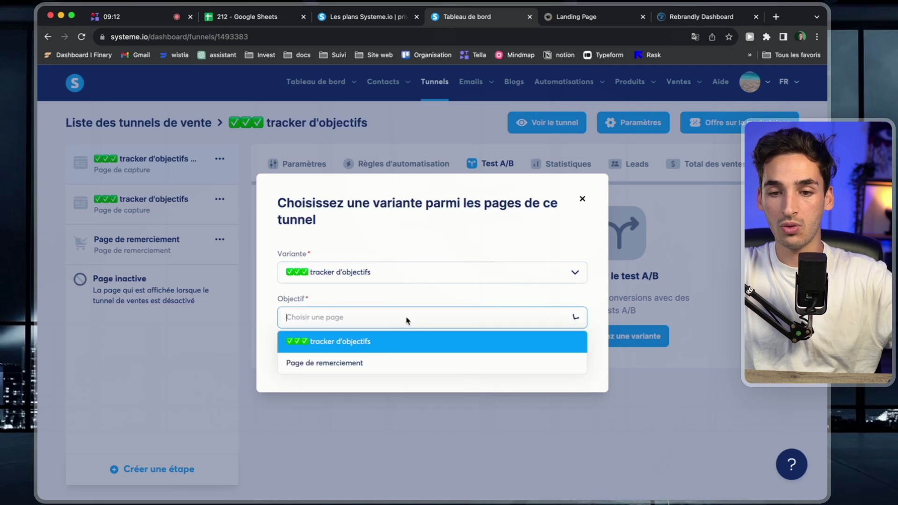
{"action": "left_click", "coordinate": [375, 362]}
{"action": "left_click", "coordinate": [404, 365]}
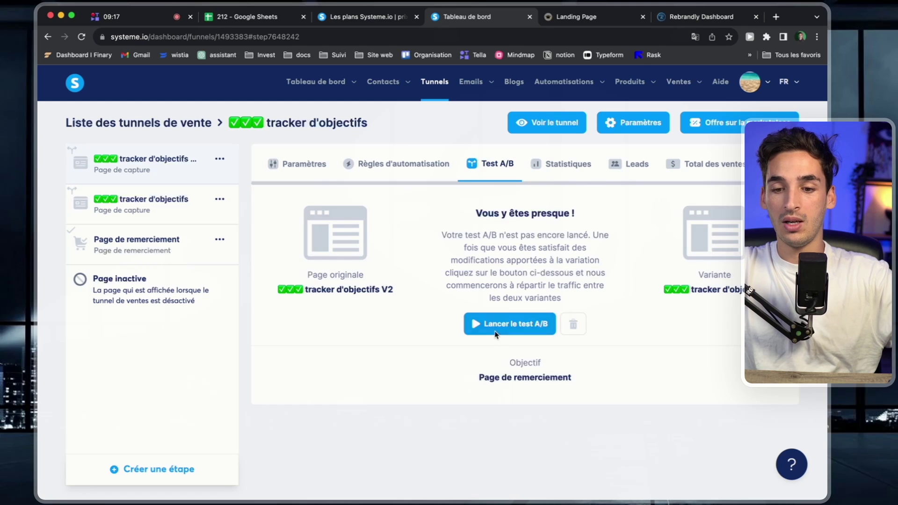
{"action": "left_click", "coordinate": [509, 323]}
{"action": "scroll", "coordinate": [504, 328], "scroll_direction": "down", "scroll_amount": 1}
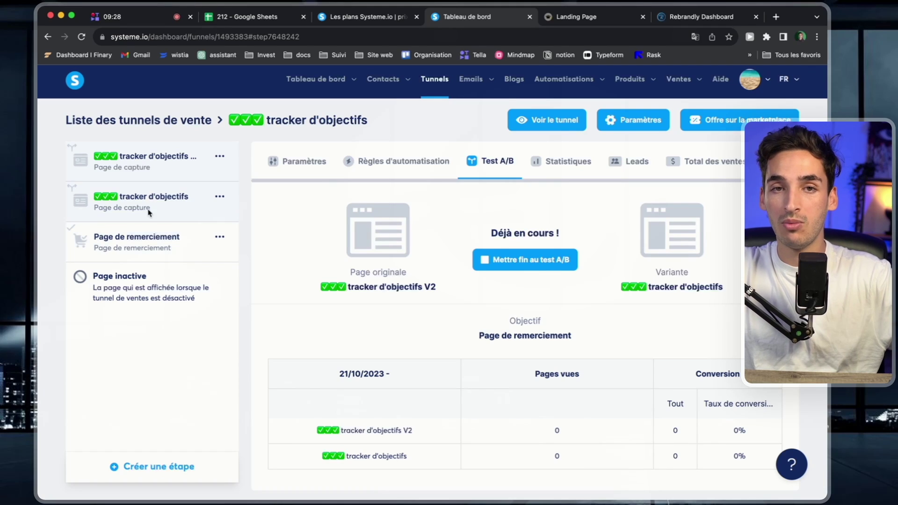
- Open the tracker d'objectifs V2 page in the page editor, look over its content and return to the funnel
{"action": "left_click", "coordinate": [163, 174]}
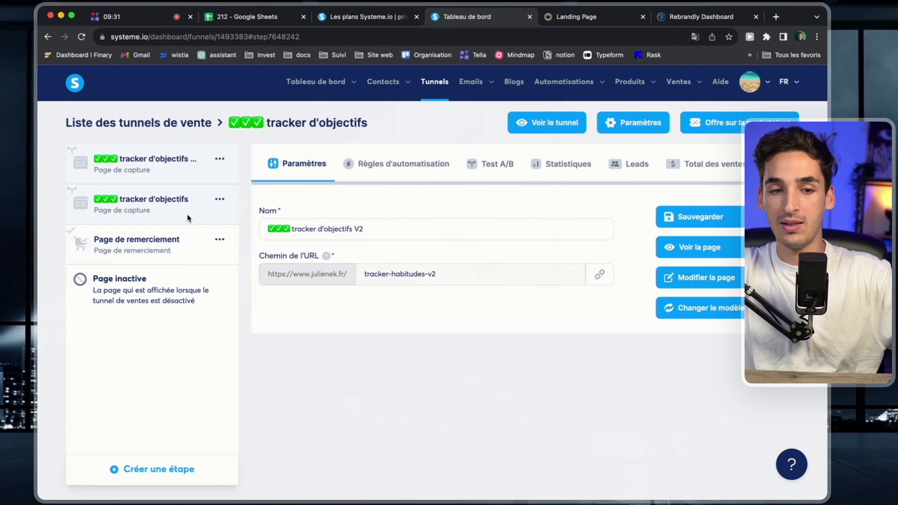
{"action": "left_click", "coordinate": [686, 279]}
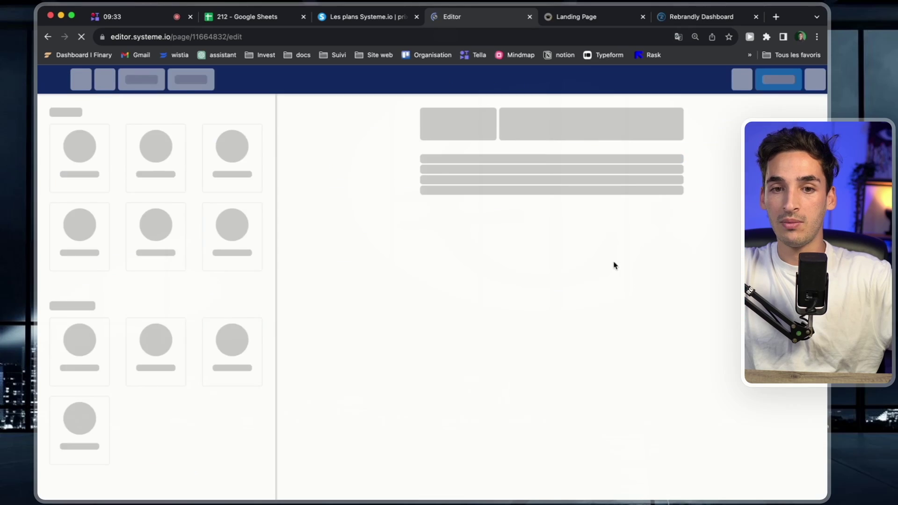
{"action": "scroll", "coordinate": [629, 351], "scroll_direction": "down", "scroll_amount": 3}
{"action": "scroll", "coordinate": [629, 351], "scroll_direction": "up", "scroll_amount": 3}
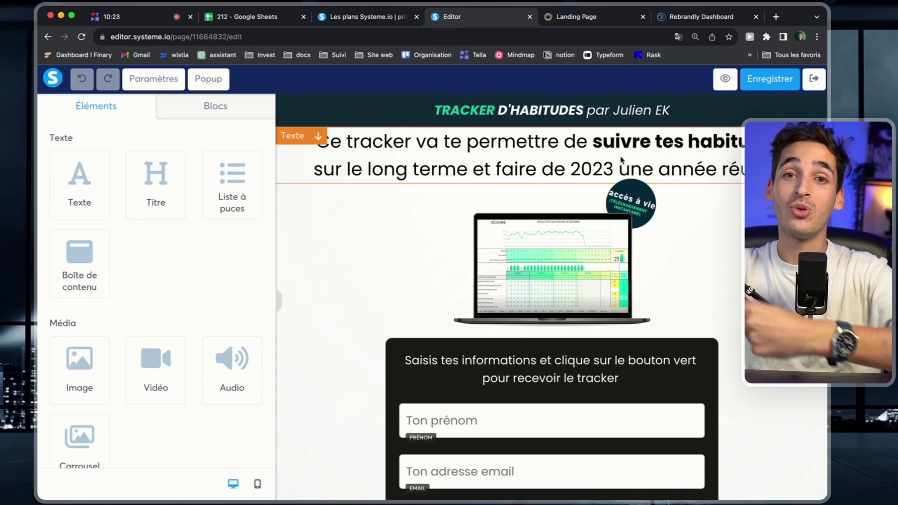
{"action": "left_click", "coordinate": [47, 37]}
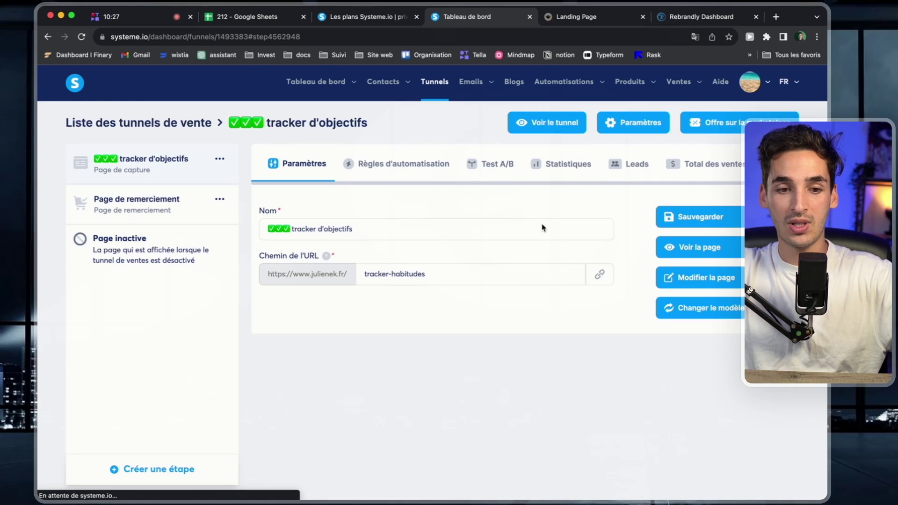
- View the published tracker-habitudes-v2 landing page and examine its header and headline
{"action": "left_click", "coordinate": [687, 247]}
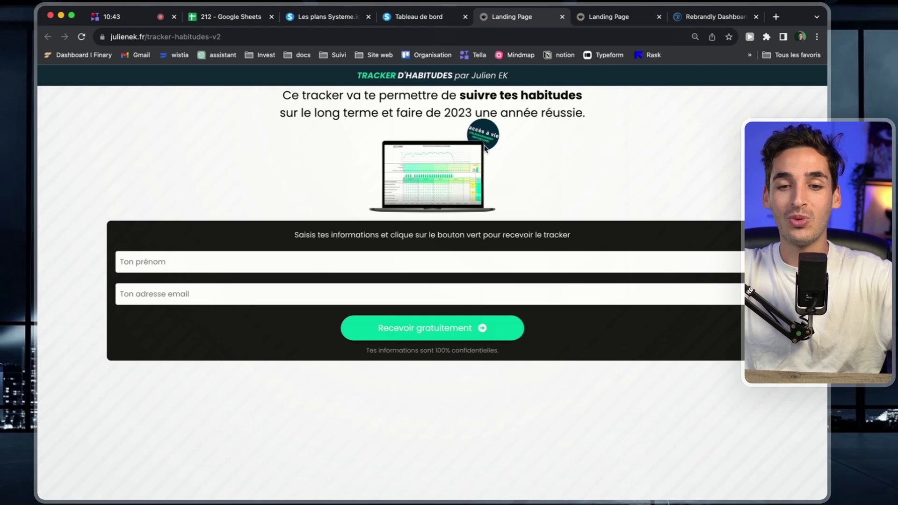
{"action": "left_click_drag", "start_coordinate": [361, 88], "coordinate": [519, 85]}
{"action": "left_click", "coordinate": [519, 85]}
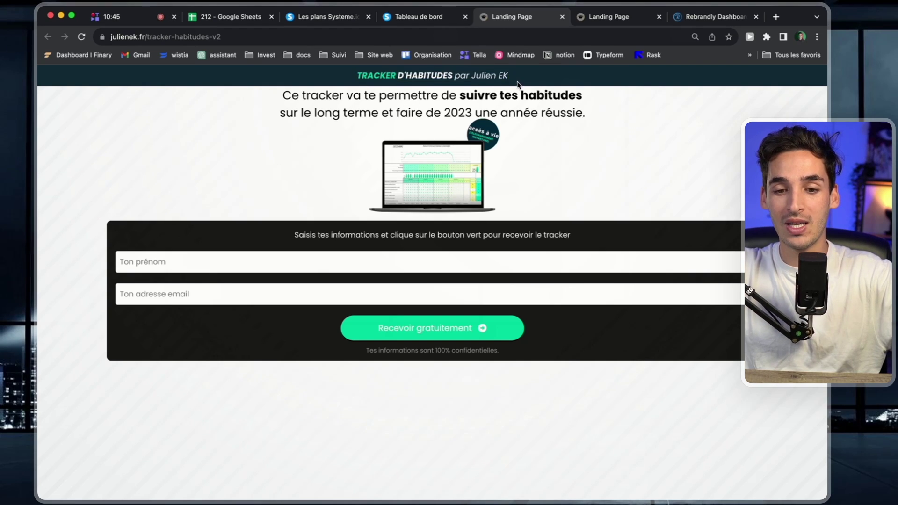